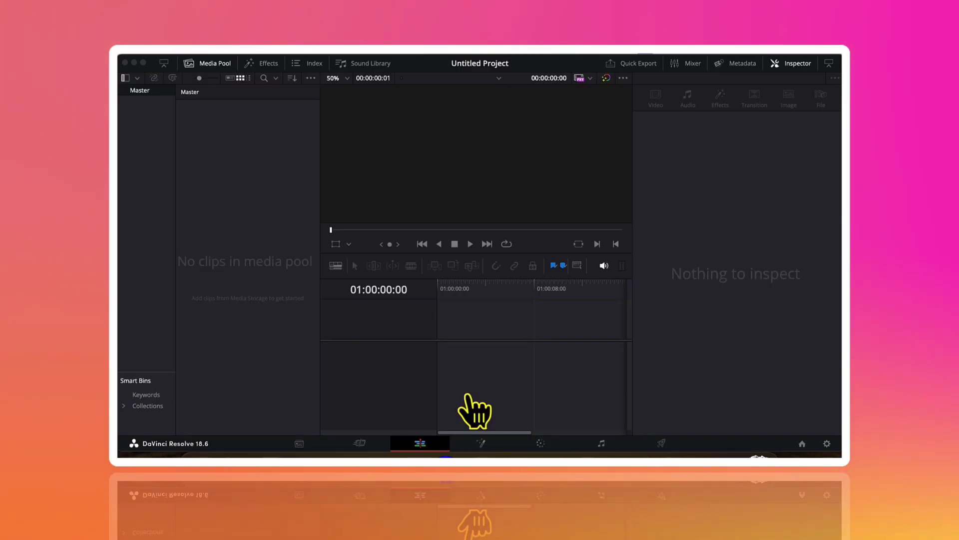
- Create a default Fusion Composition clip, place it on Timeline 1 and open it in Fusion
right_click(258, 225)
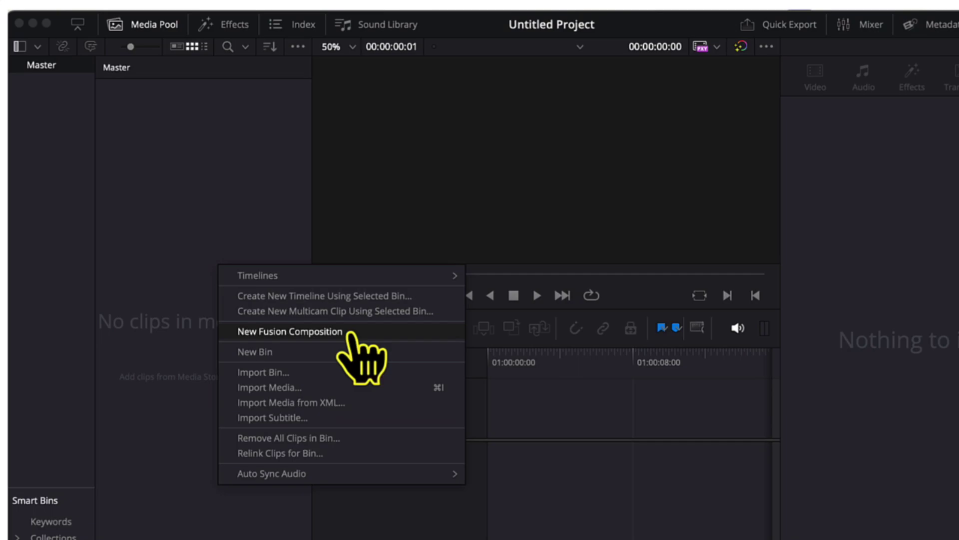
click(352, 332)
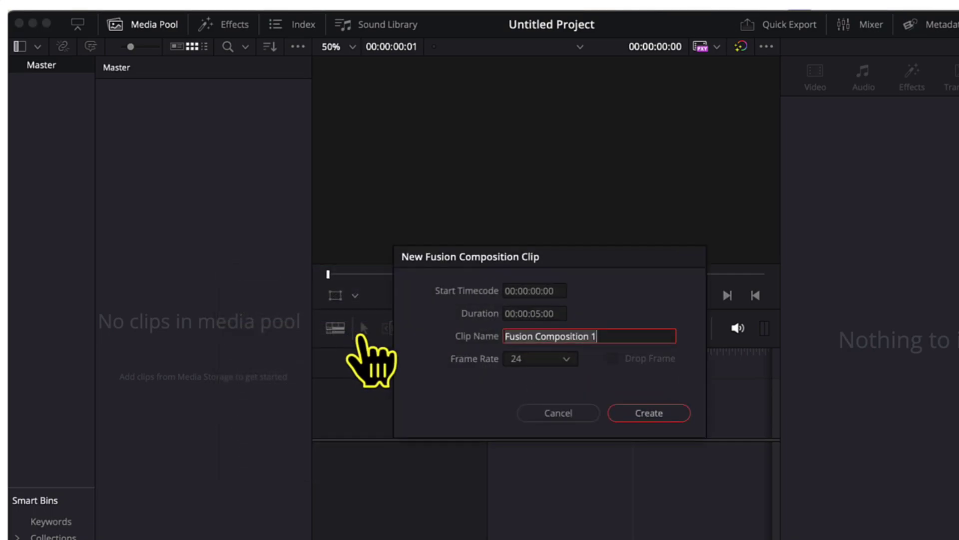
click(650, 413)
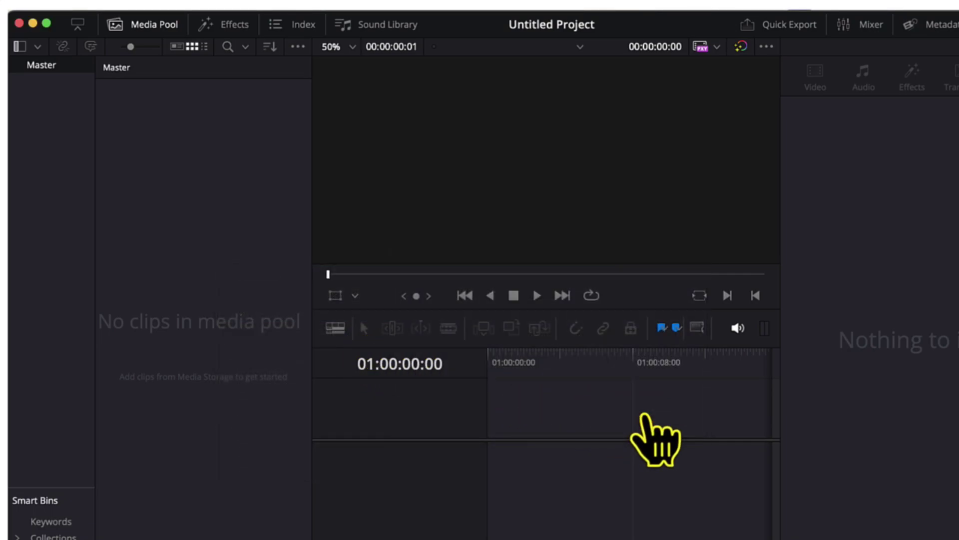
drag(154, 119, 507, 455)
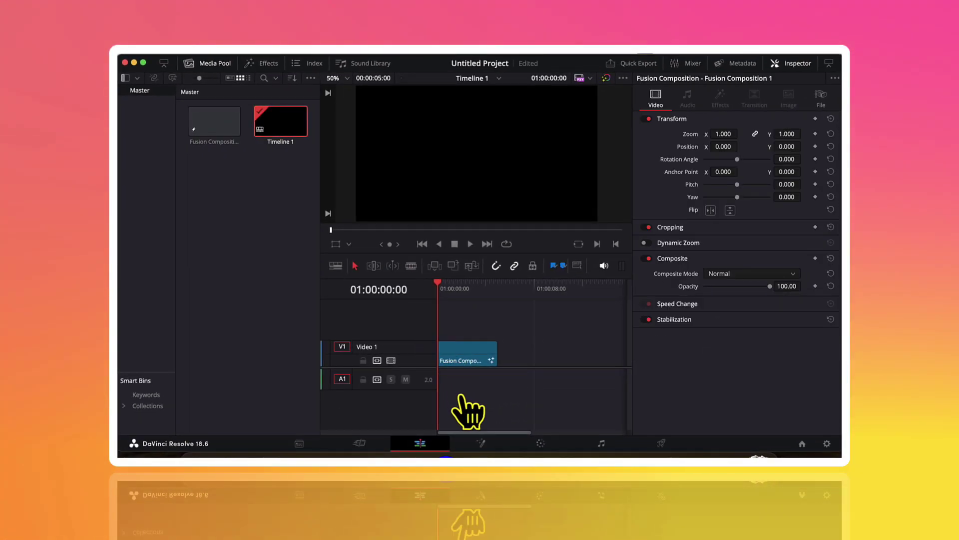
click(482, 443)
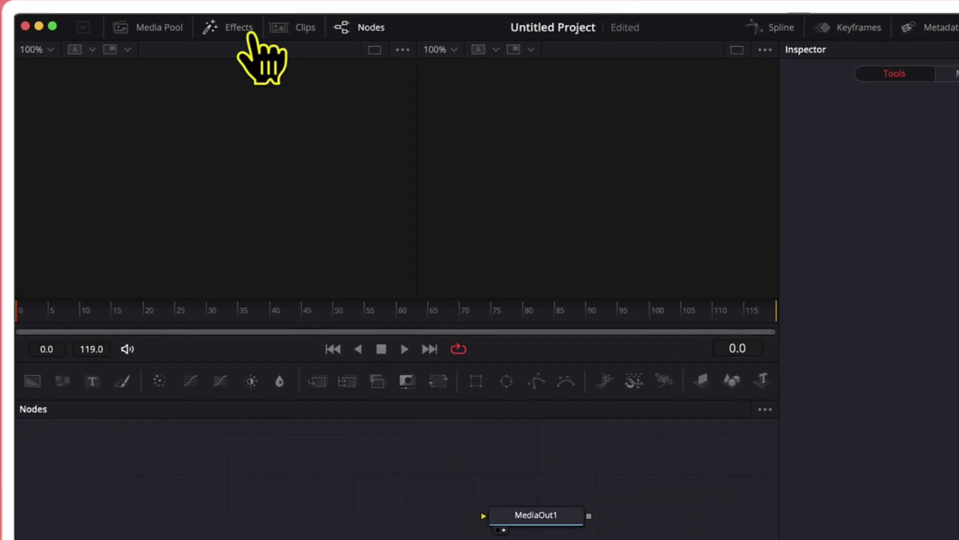
- Add sRectangle and sNGon nodes to the node graph from the Effects library
click(265, 63)
click(285, 49)
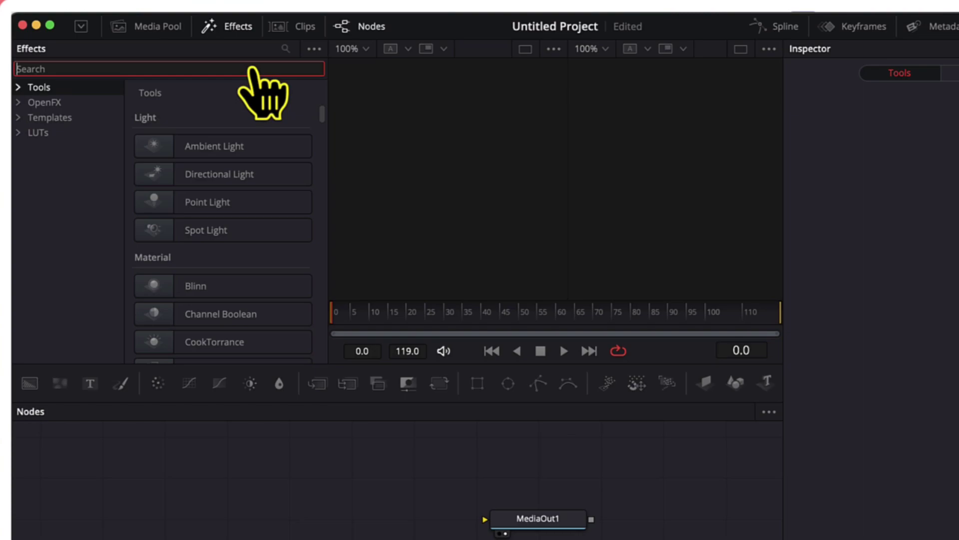
text(recta)
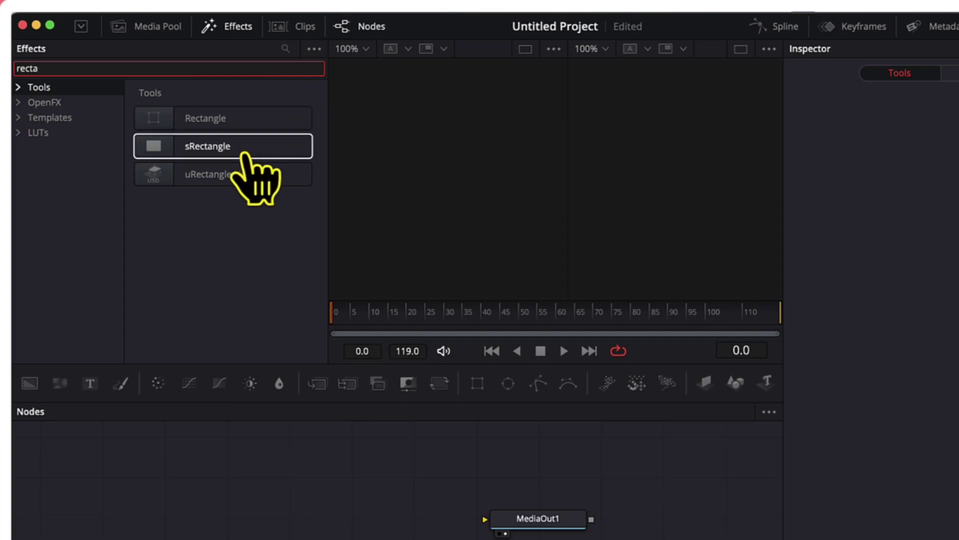
drag(244, 154, 109, 457)
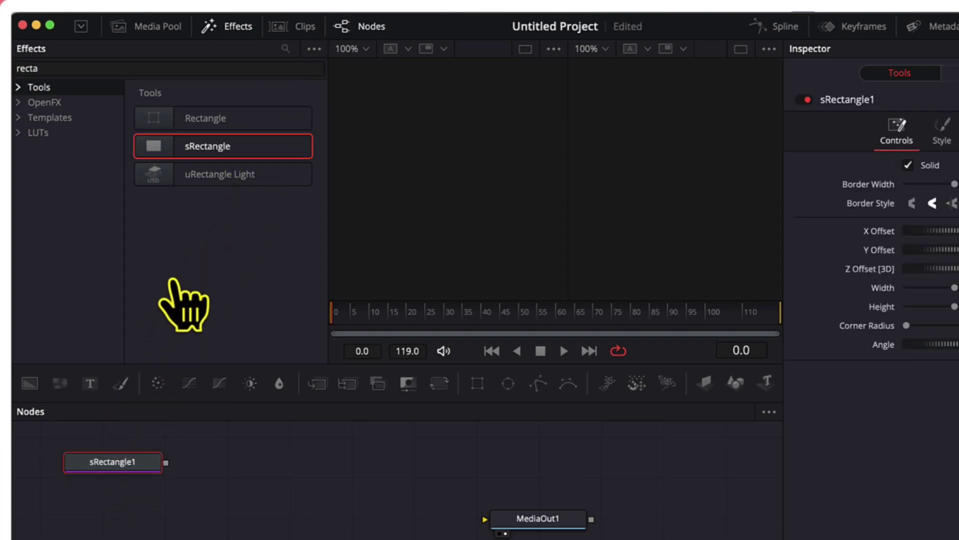
click(231, 68)
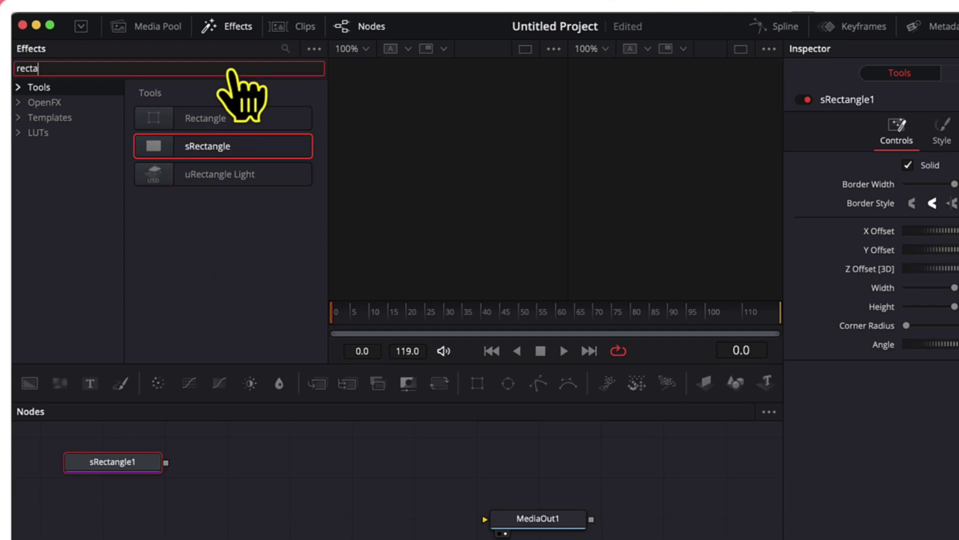
key(BackSpace)
key(BackSpace)
key(BackSpace)
key(BackSpace)
key(BackSpace)
text(sngon)
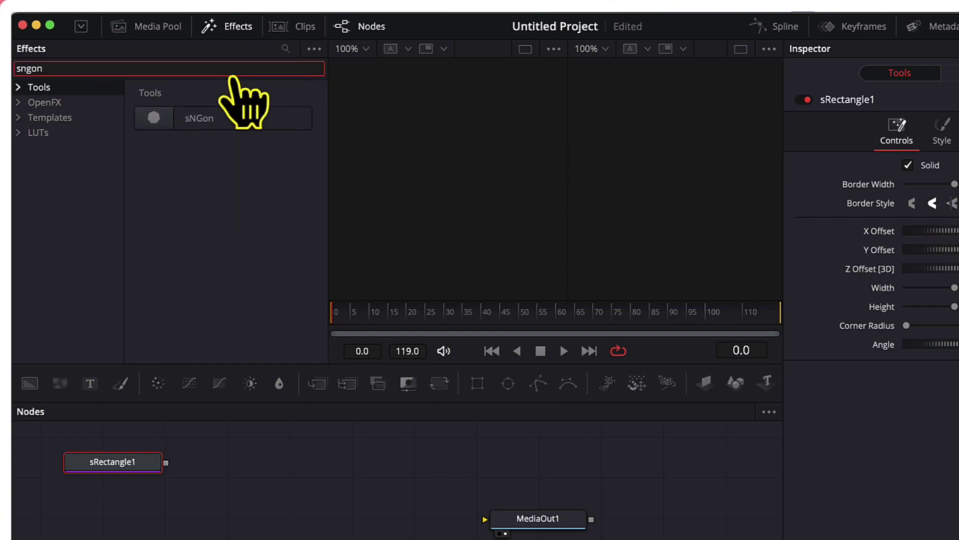
drag(240, 120, 114, 512)
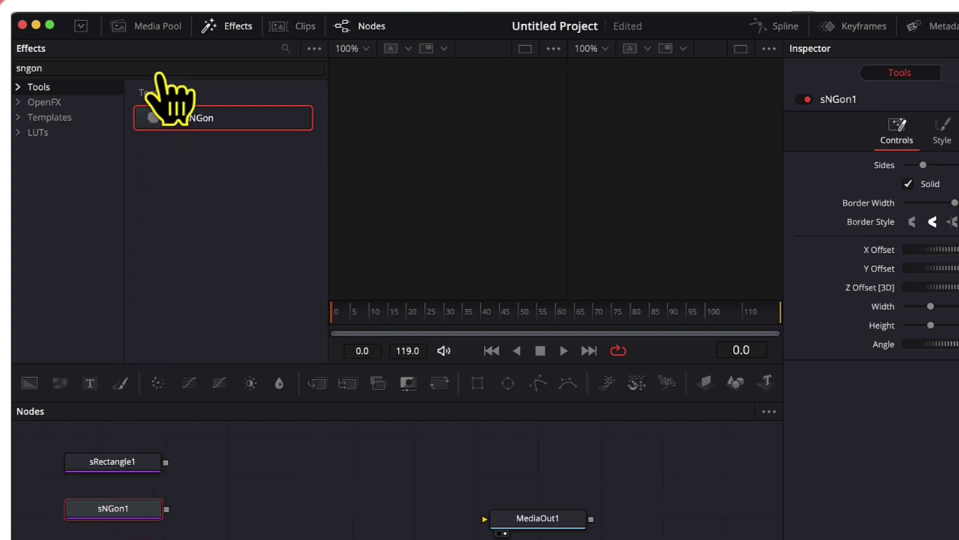
- Add sBoolean and sRender nodes, and move MediaOut1 level with sRender1
click(159, 70)
key(BackSpace)
key(BackSpace)
key(BackSpace)
key(BackSpace)
key(BackSpace)
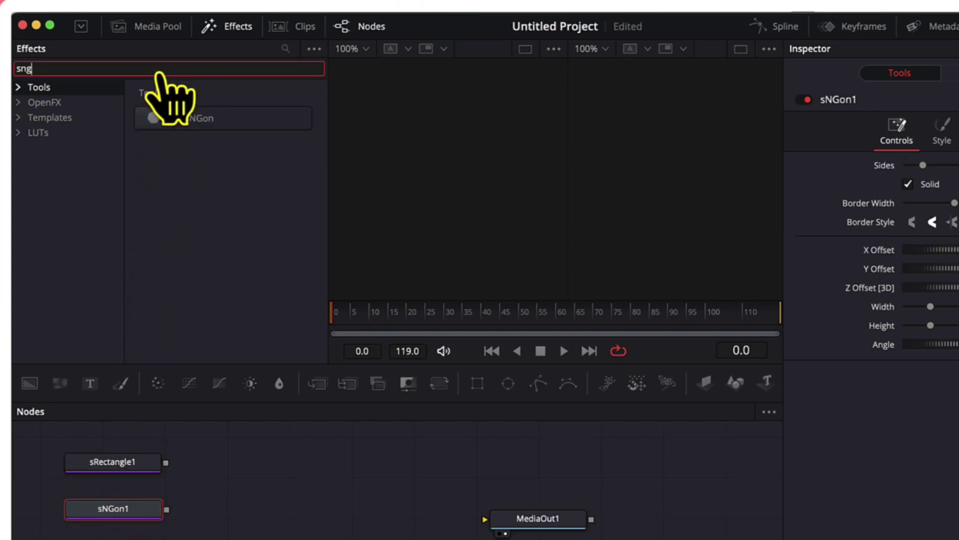
text(boole)
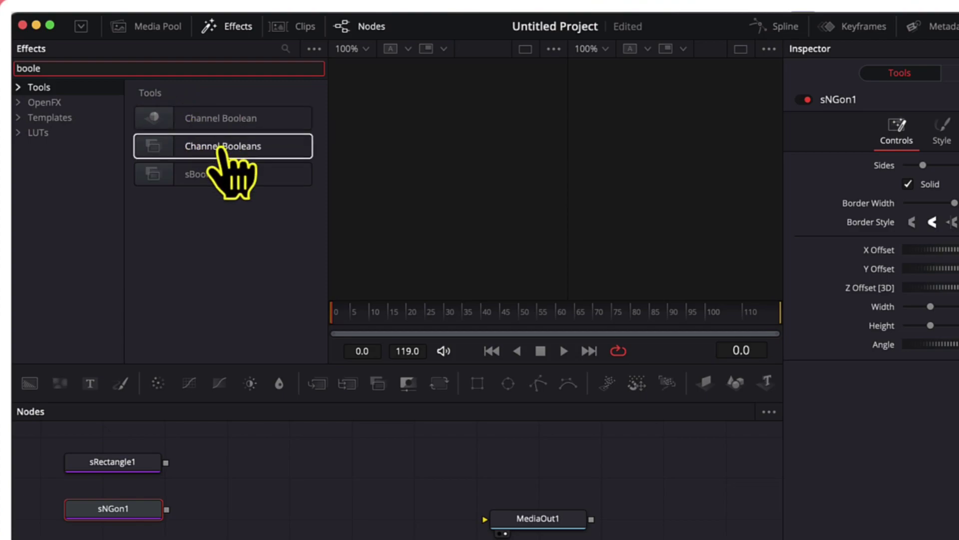
drag(250, 175, 252, 483)
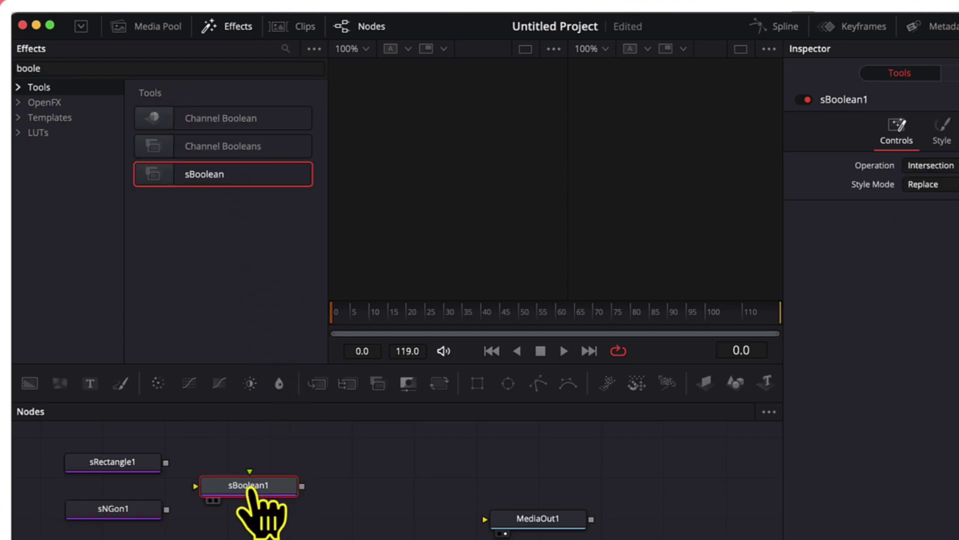
click(160, 72)
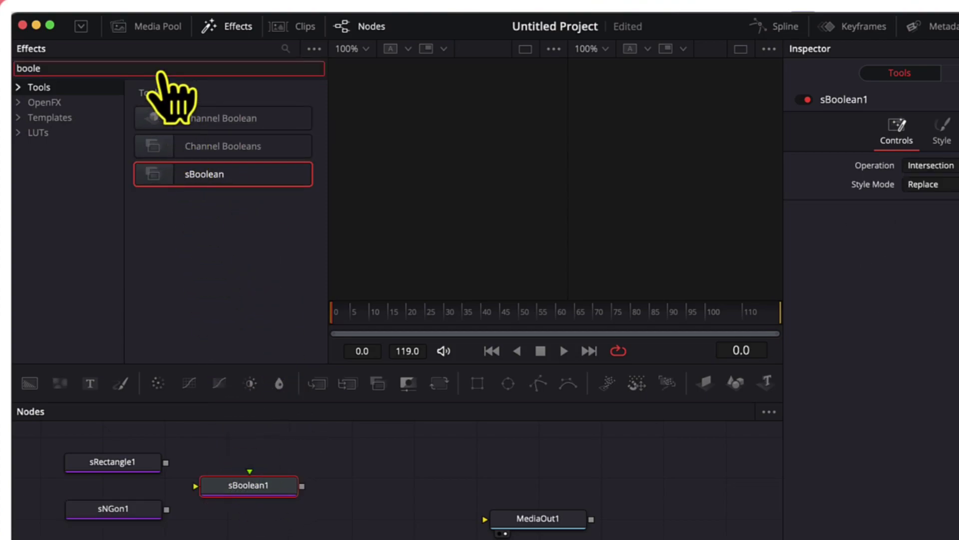
key(BackSpace)
key(BackSpace)
key(BackSpace)
key(BackSpace)
key(BackSpace)
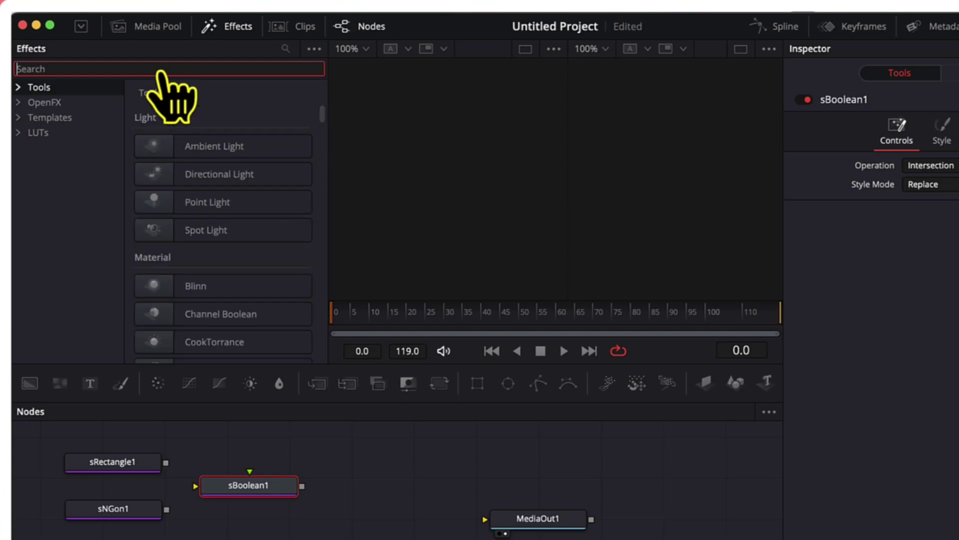
text(srender)
drag(225, 119, 397, 495)
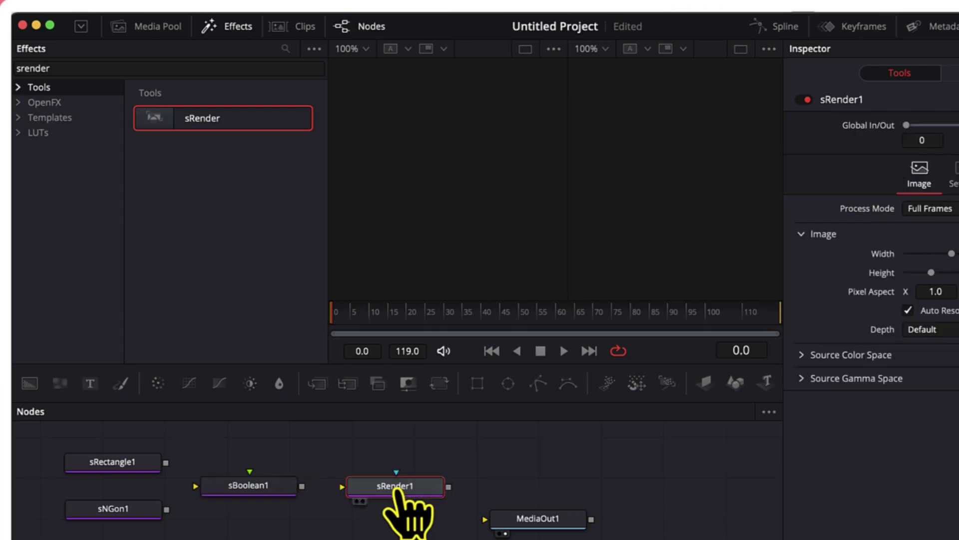
drag(555, 517, 557, 489)
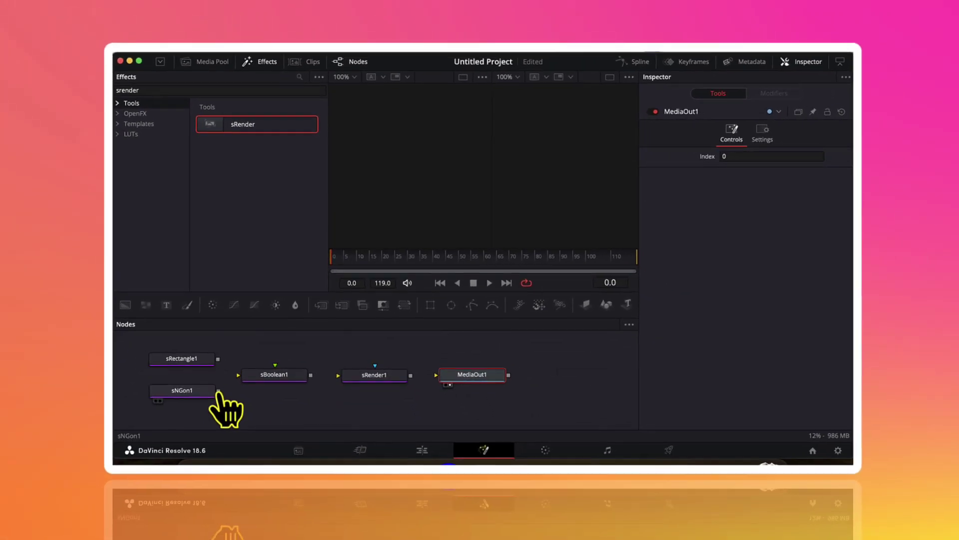
- Connect sNGon1's output into sBoolean1 so the viewer shows a white hexagon
drag(220, 386, 430, 390)
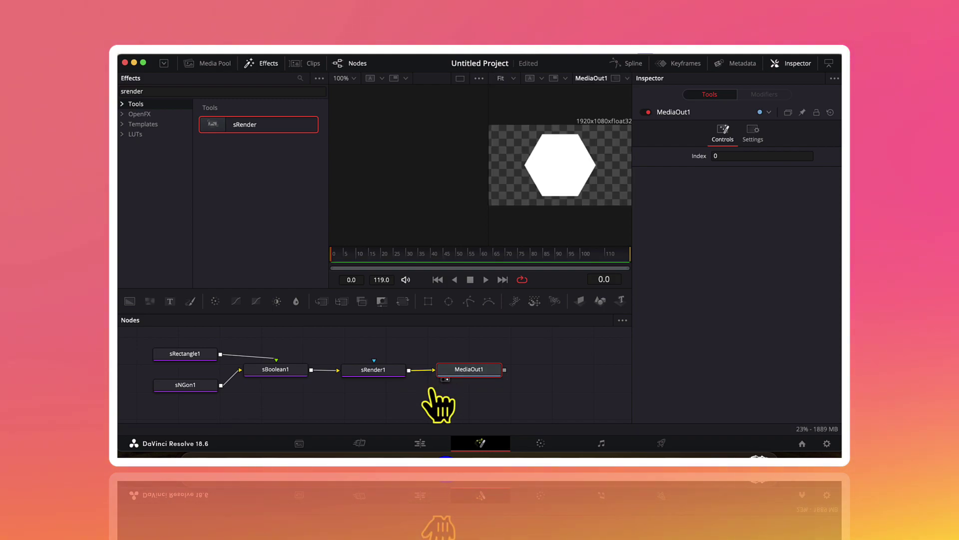
- Close the Effects library and change sBoolean1's Operation from Intersection to Union
click(269, 65)
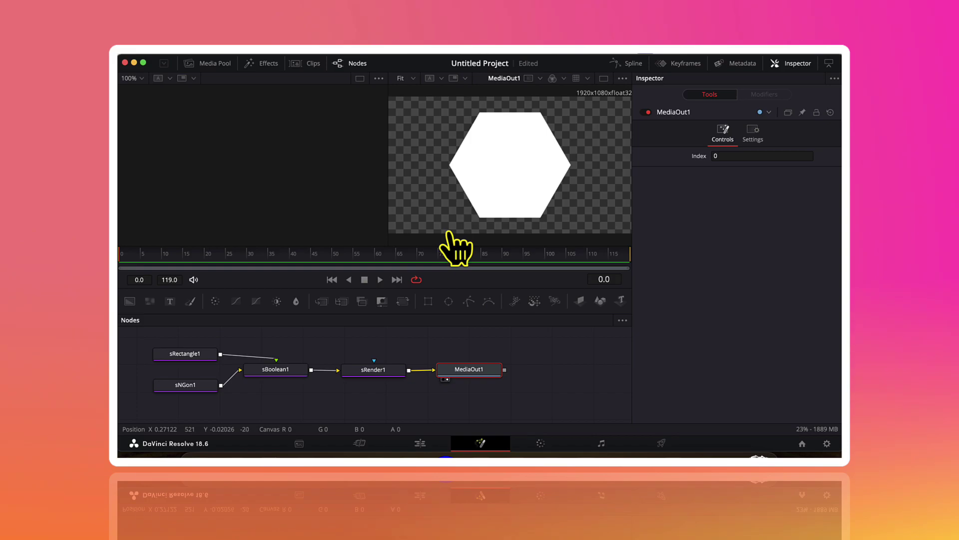
click(286, 373)
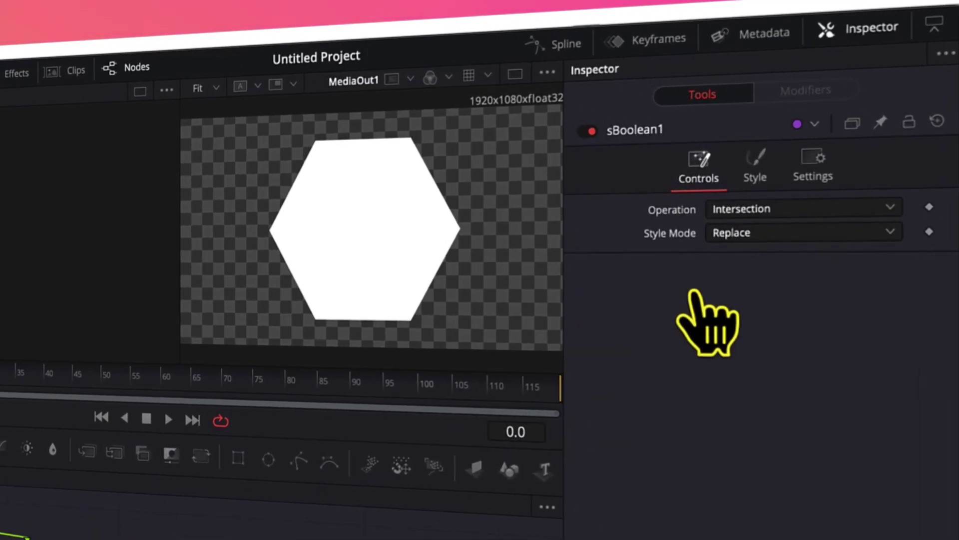
click(736, 210)
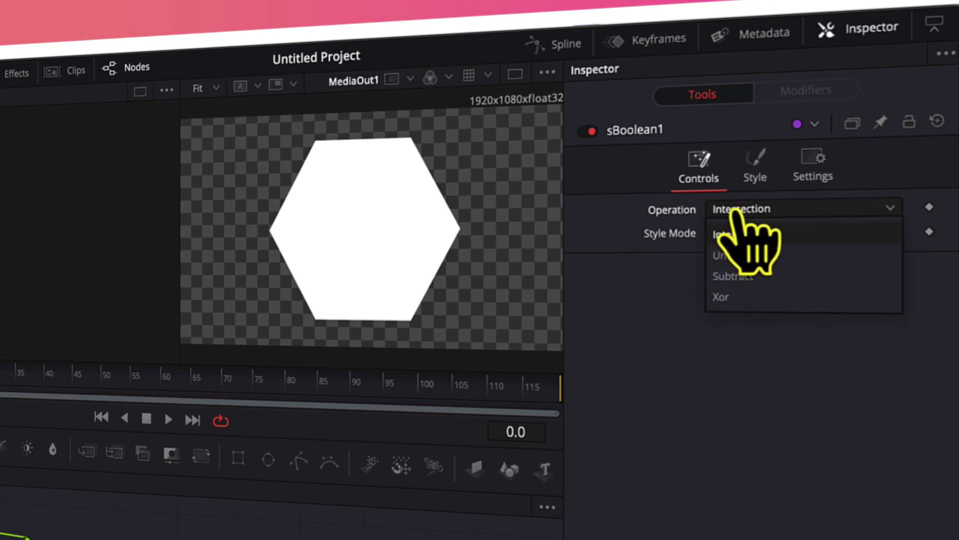
click(761, 255)
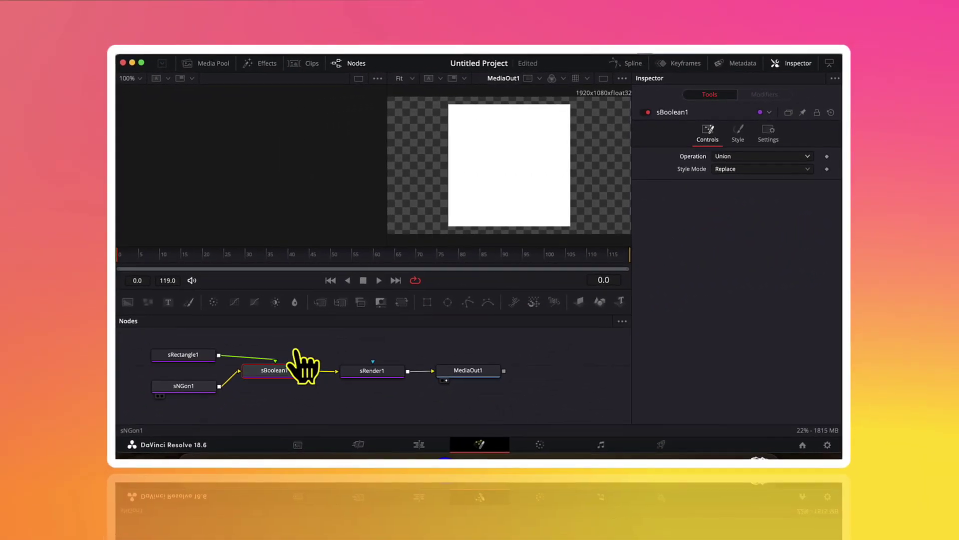
- Reduce sNGon1 to 3 sides and shift it right to an X offset of about 0.18
click(192, 387)
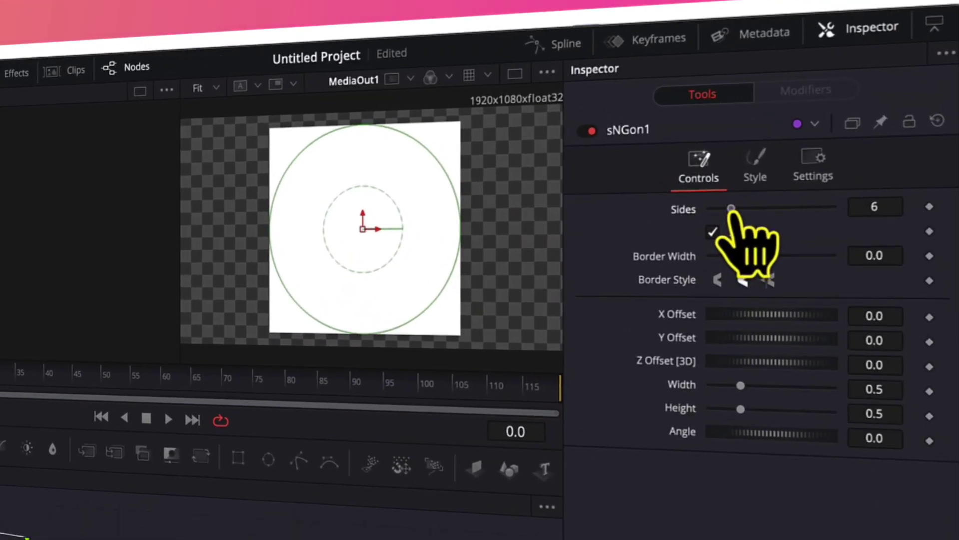
drag(732, 208, 711, 208)
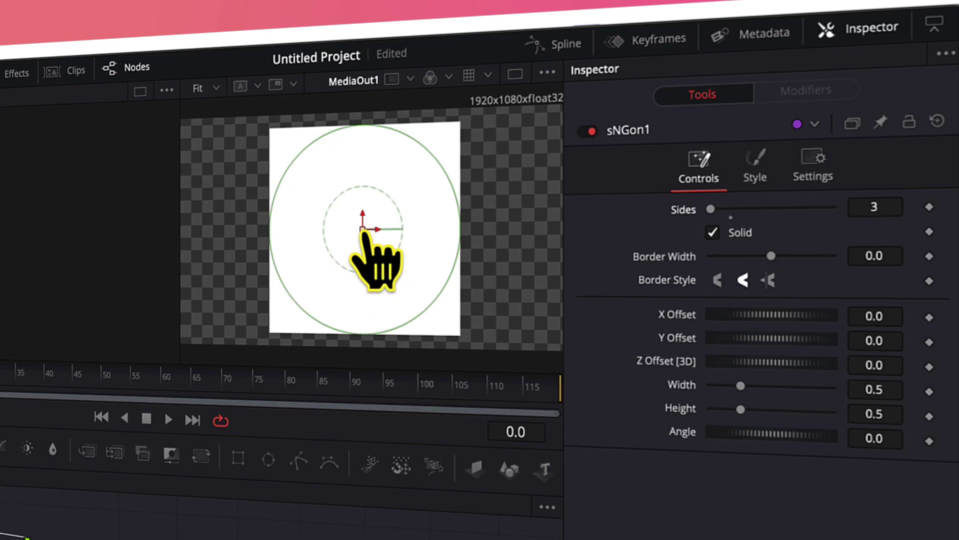
drag(364, 232, 433, 233)
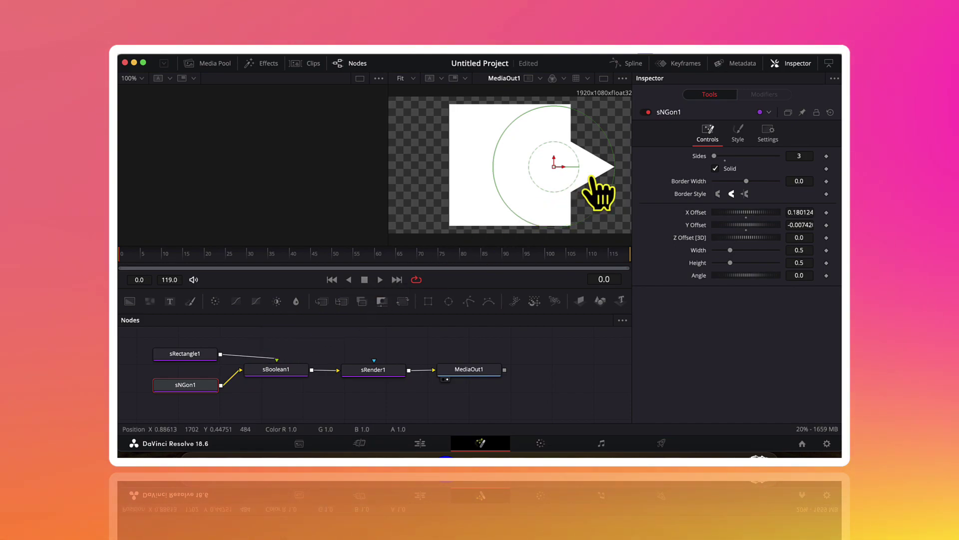
- Shrink sRectangle1 to a 0.386 × 0.118 bar and sNGon1 to 0.394 × 0.283
click(190, 356)
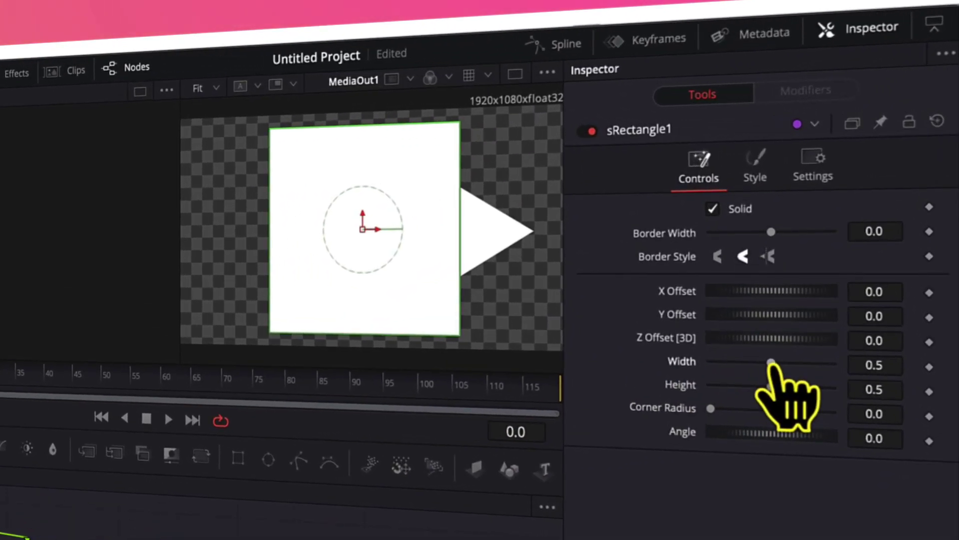
drag(771, 363, 725, 387)
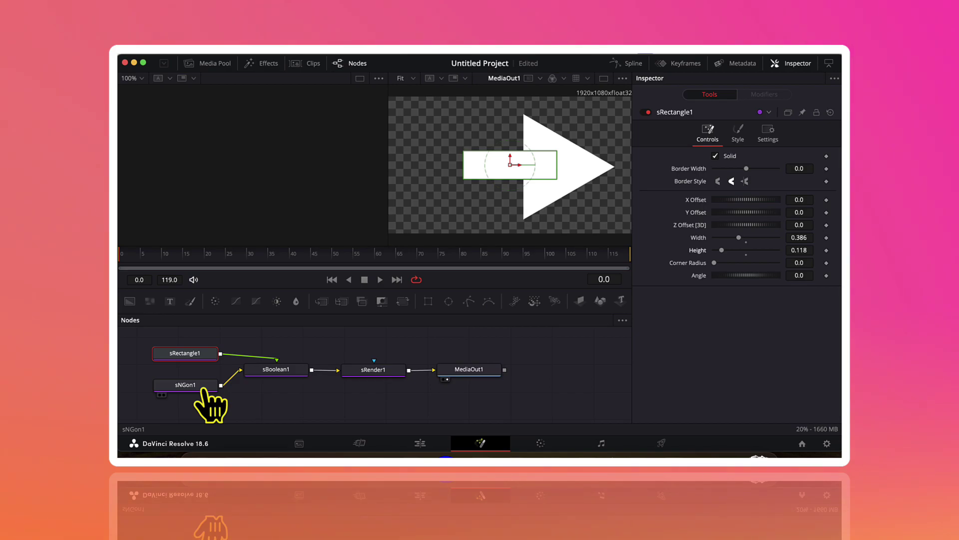
click(203, 389)
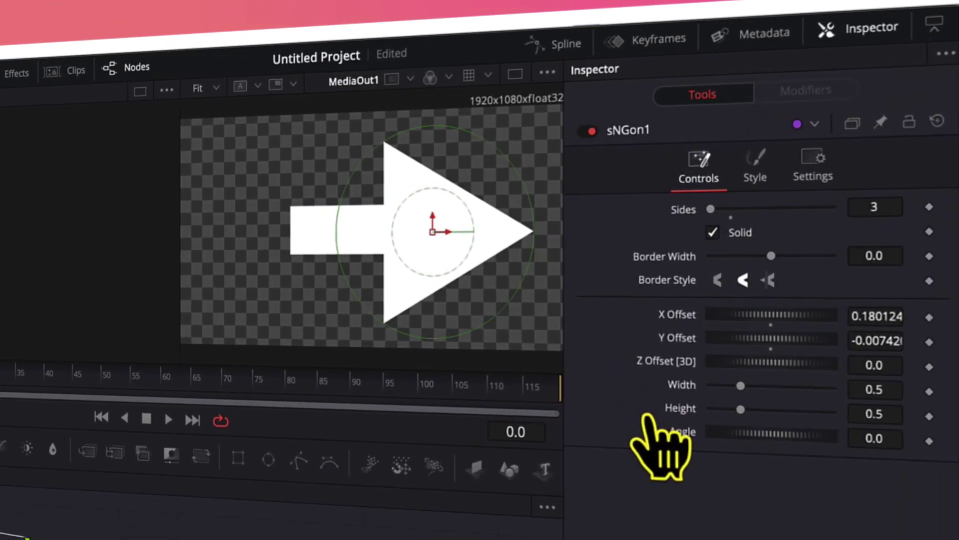
drag(741, 386, 728, 409)
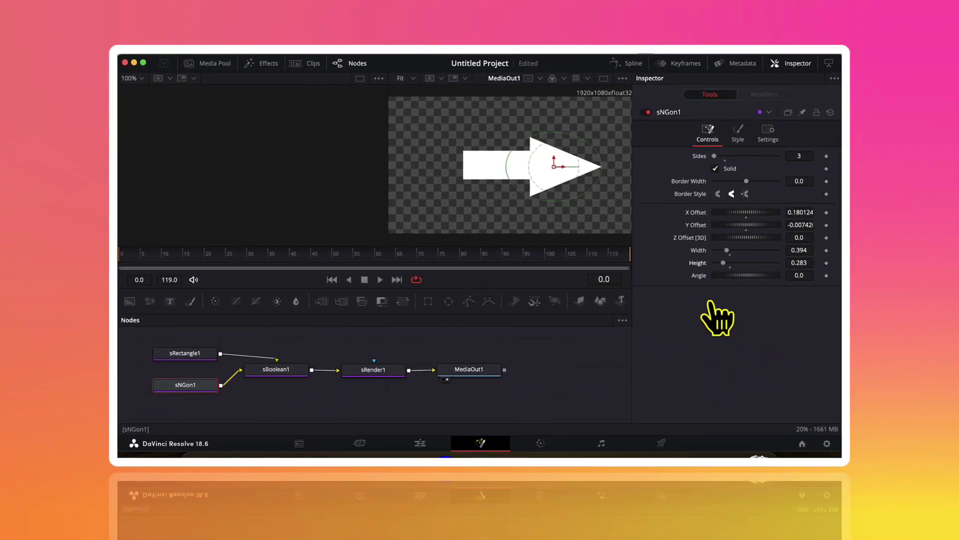
- Set sBoolean1's style colour to green (R 0.134355, G 0.795, B 0.430323)
click(292, 372)
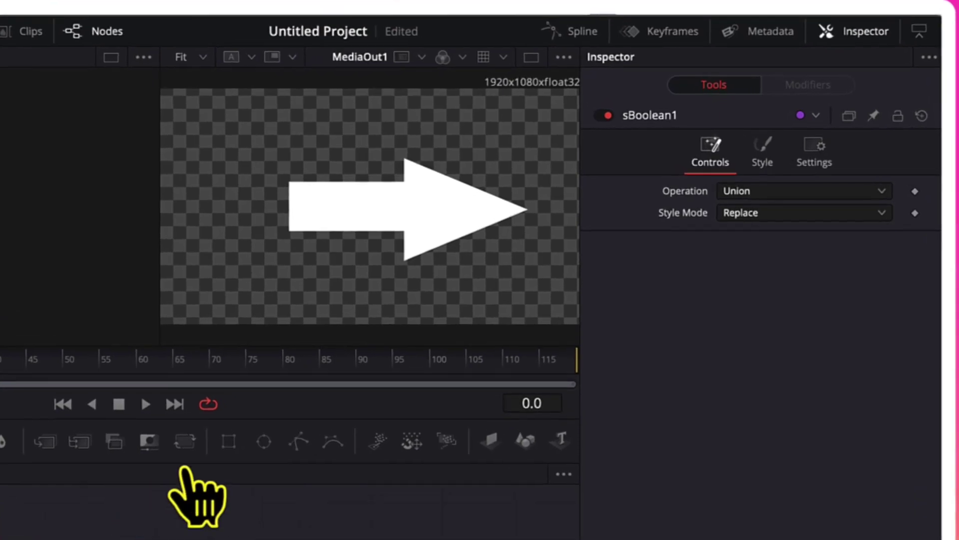
click(762, 154)
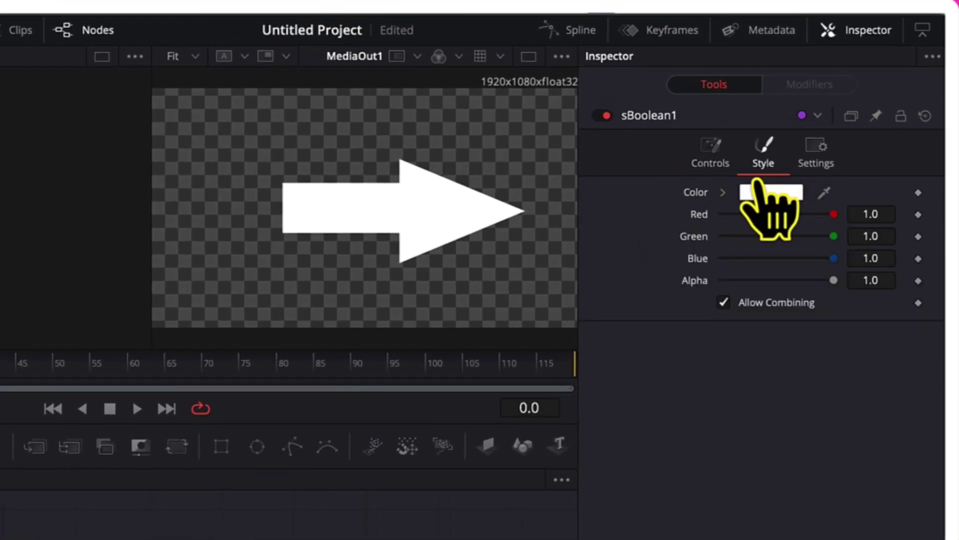
click(724, 194)
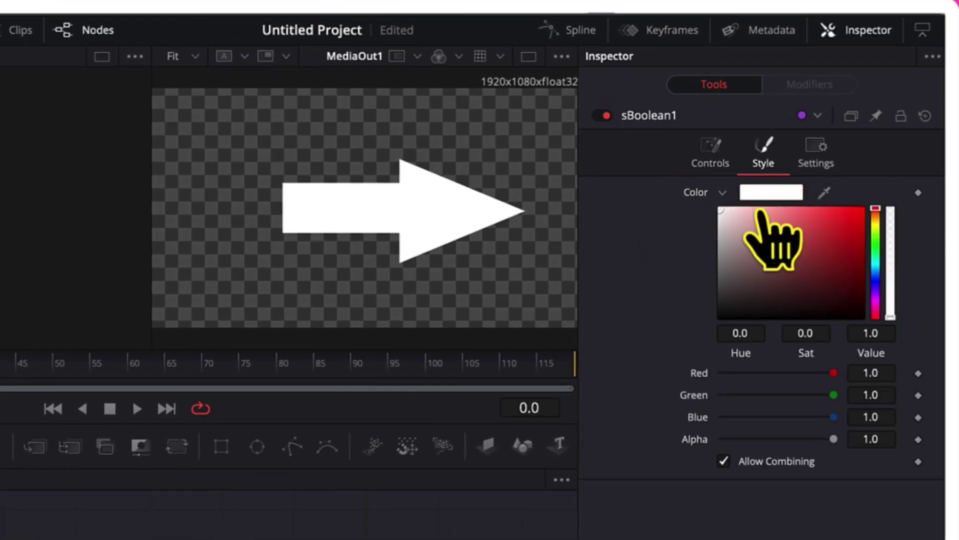
click(875, 252)
click(838, 232)
click(839, 231)
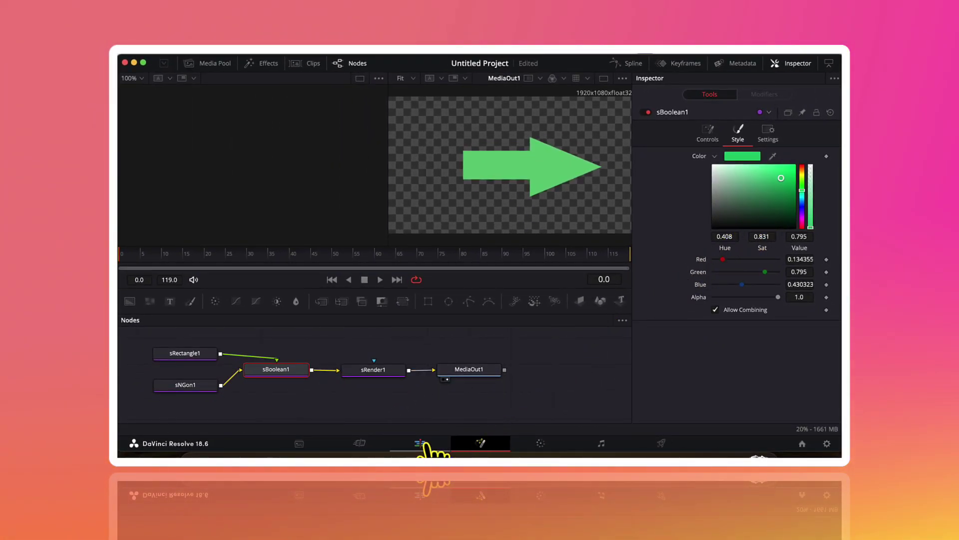
- On the Edit page, keyframe the clip at Zoom 0.500 and Position X -558 on the first frame
click(421, 440)
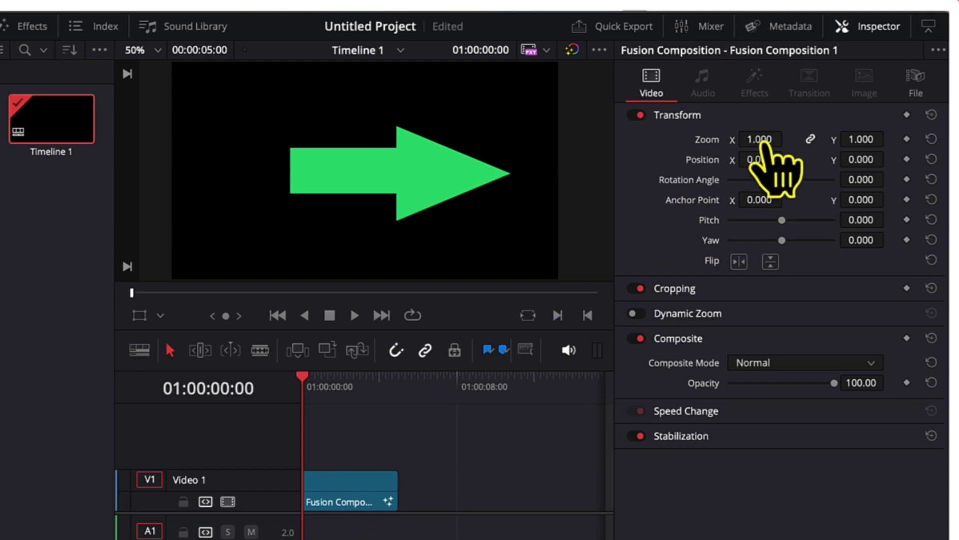
drag(765, 141, 320, 297)
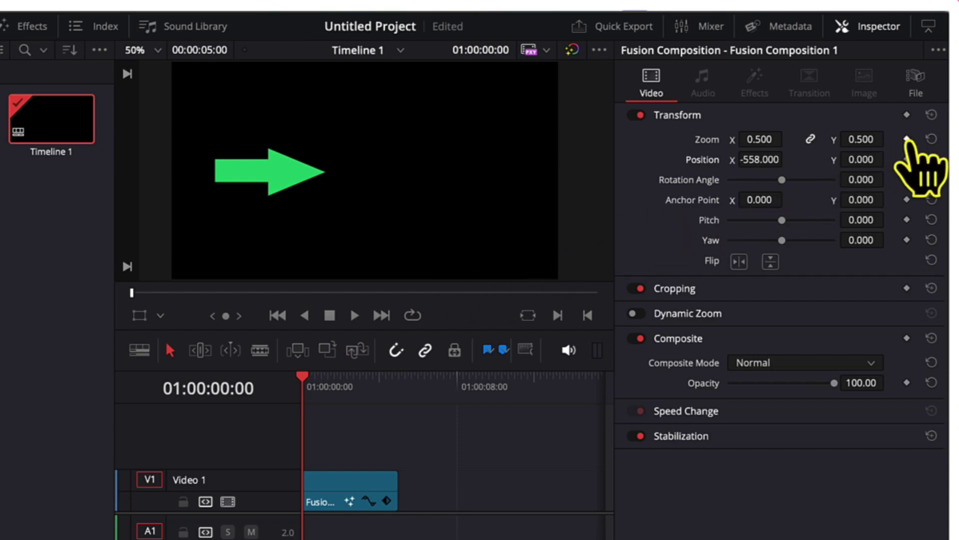
click(907, 159)
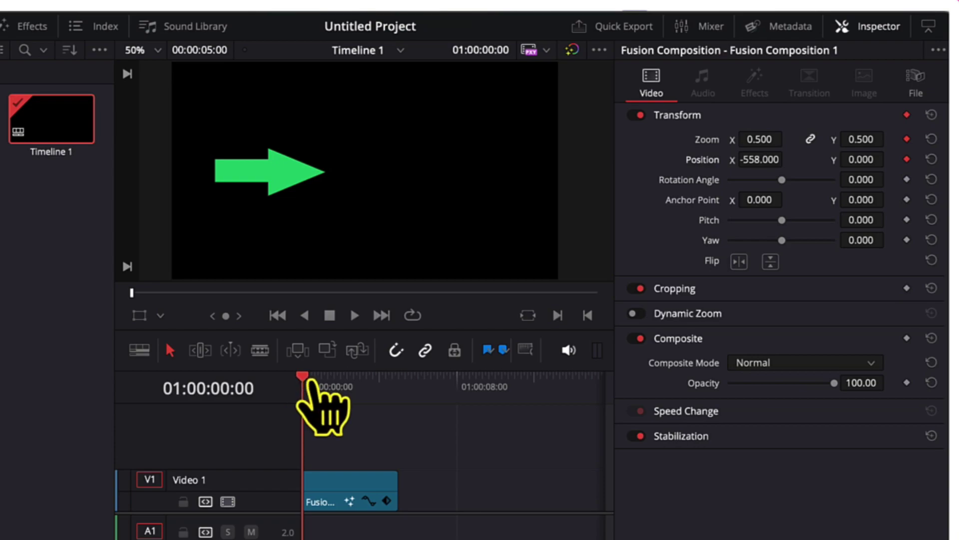
- At 01:00:01:20, keyframe the clip at Zoom 0.760 and Position X -121
drag(309, 380, 338, 381)
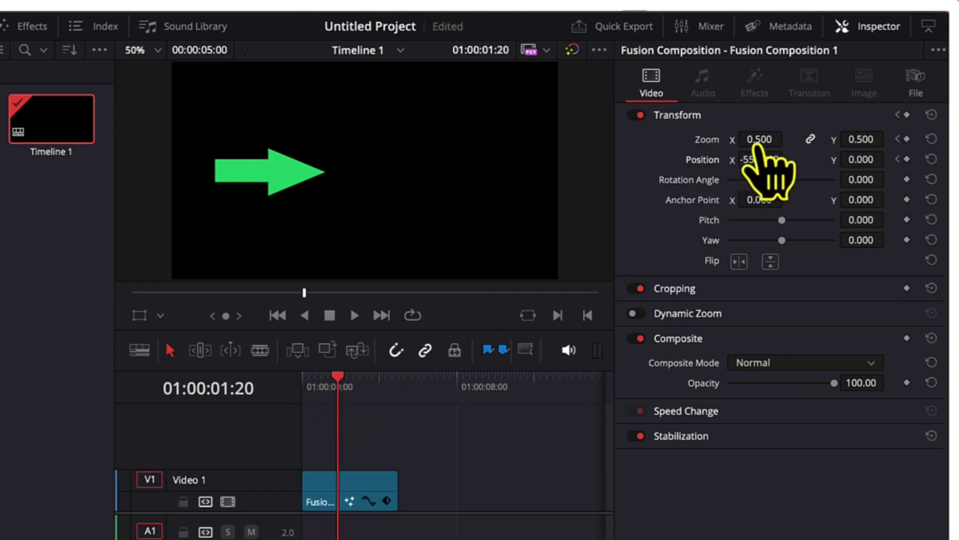
drag(757, 145, 947, 173)
drag(788, 159, 849, 158)
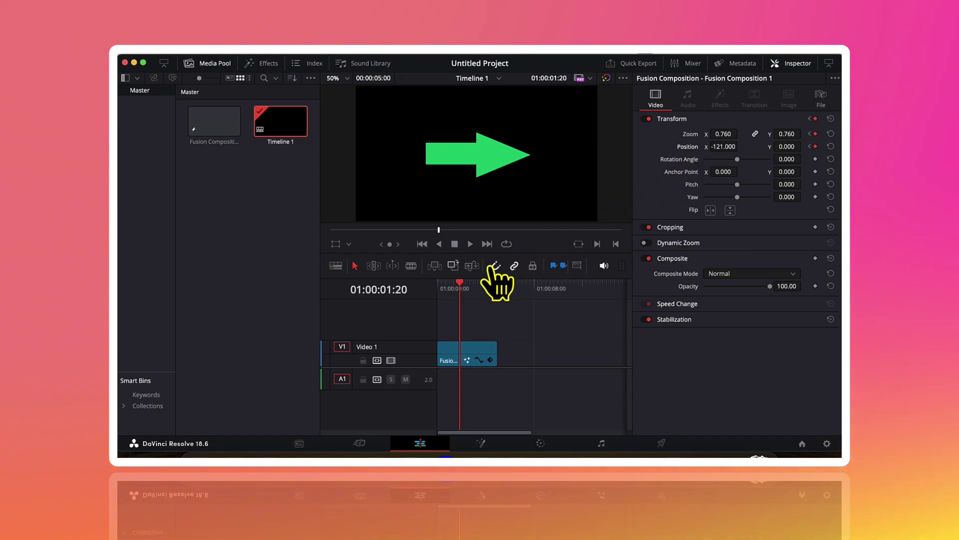
drag(458, 284, 407, 284)
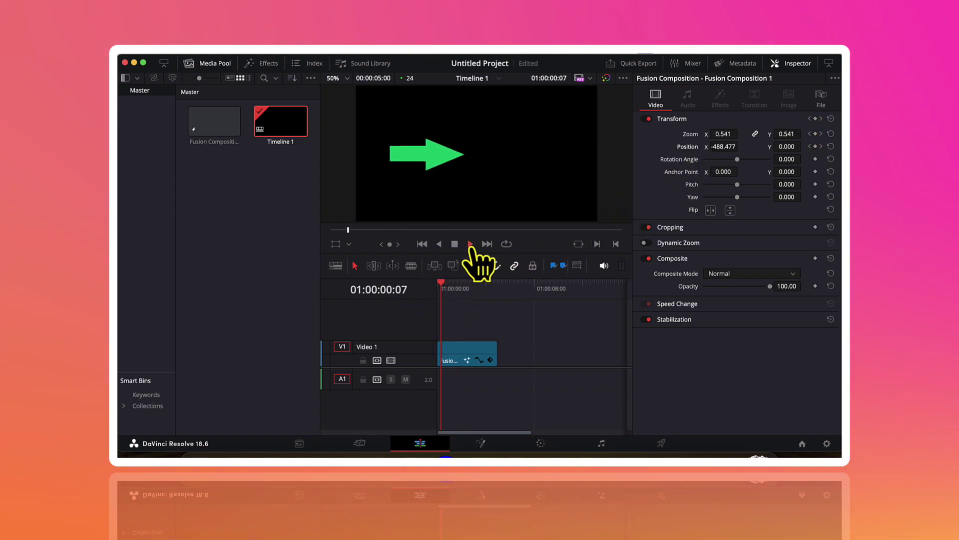